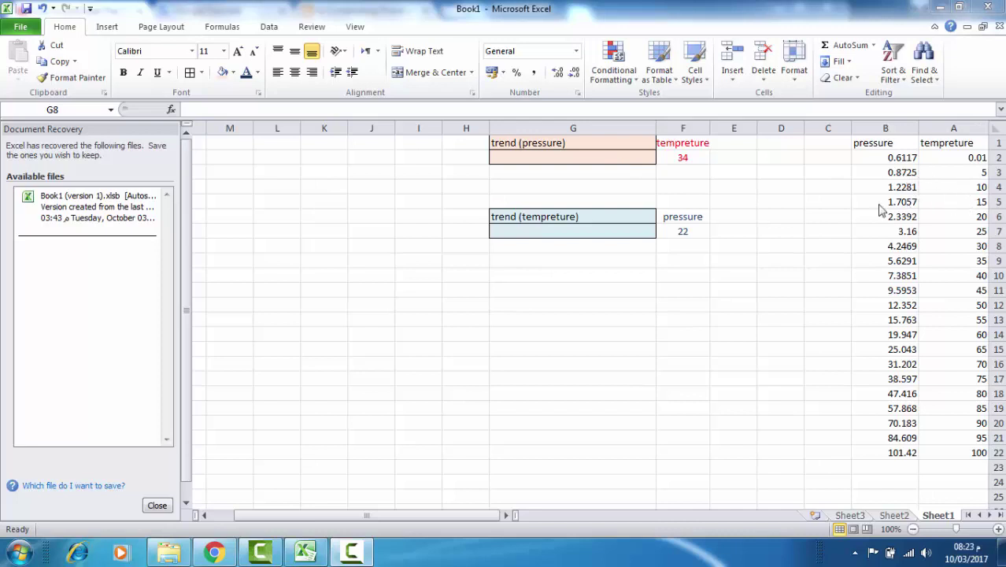
# Step: Compare the 30° and 35° temperatures around target 34 and select rows A8:B9
pyautogui.click(675, 156)
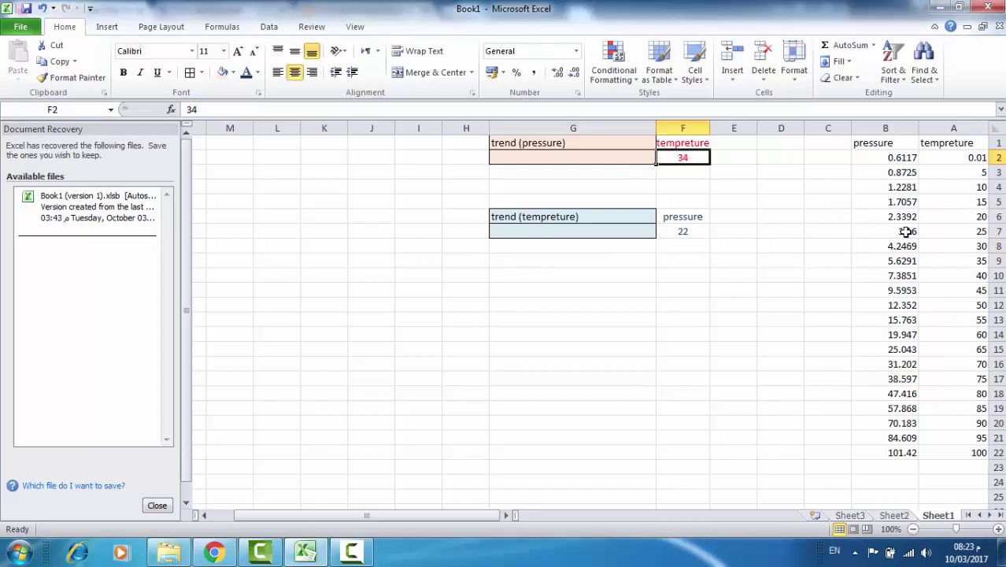
pyautogui.click(959, 244)
pyautogui.click(962, 259)
pyautogui.click(958, 246)
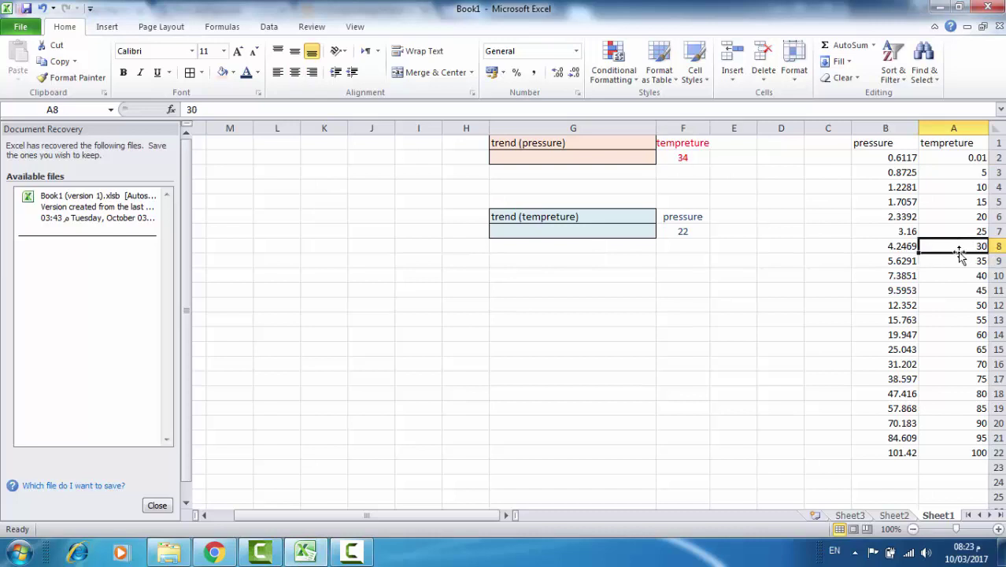
pyautogui.click(956, 255)
pyautogui.click(957, 248)
pyautogui.click(957, 255)
pyautogui.click(952, 247)
pyautogui.click(950, 258)
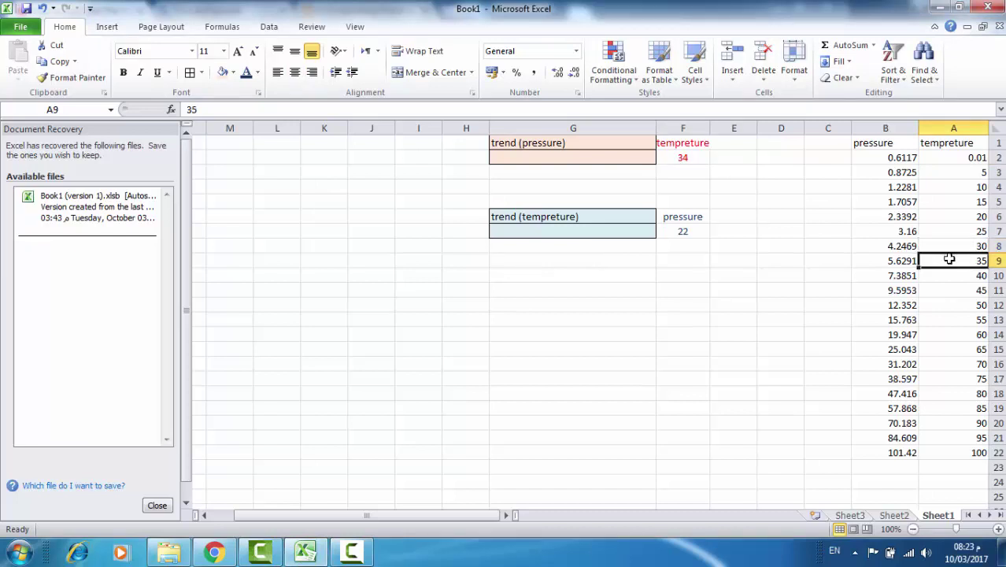
pyautogui.click(945, 246)
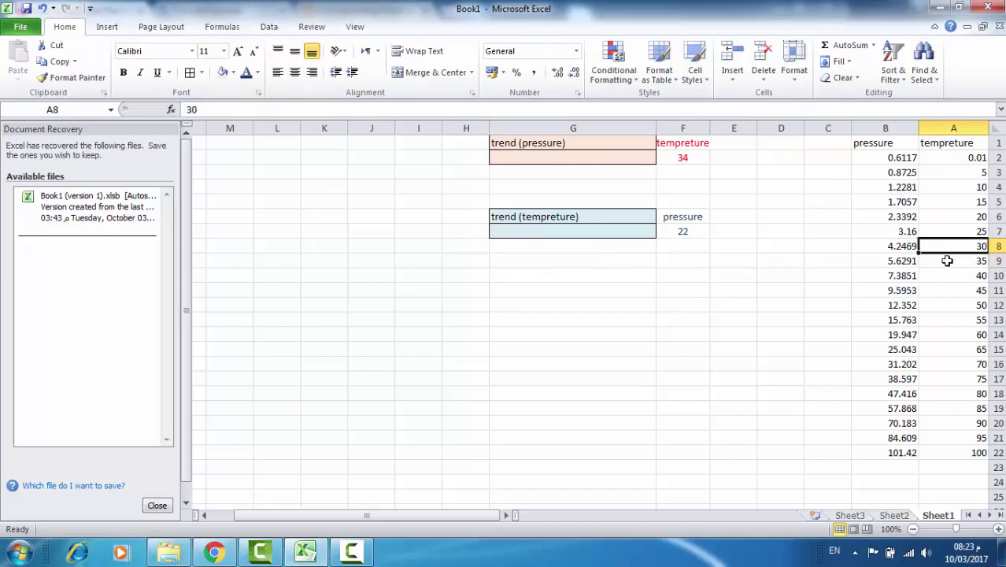
pyautogui.click(948, 260)
pyautogui.moveTo(948, 249); pyautogui.dragTo(896, 260)
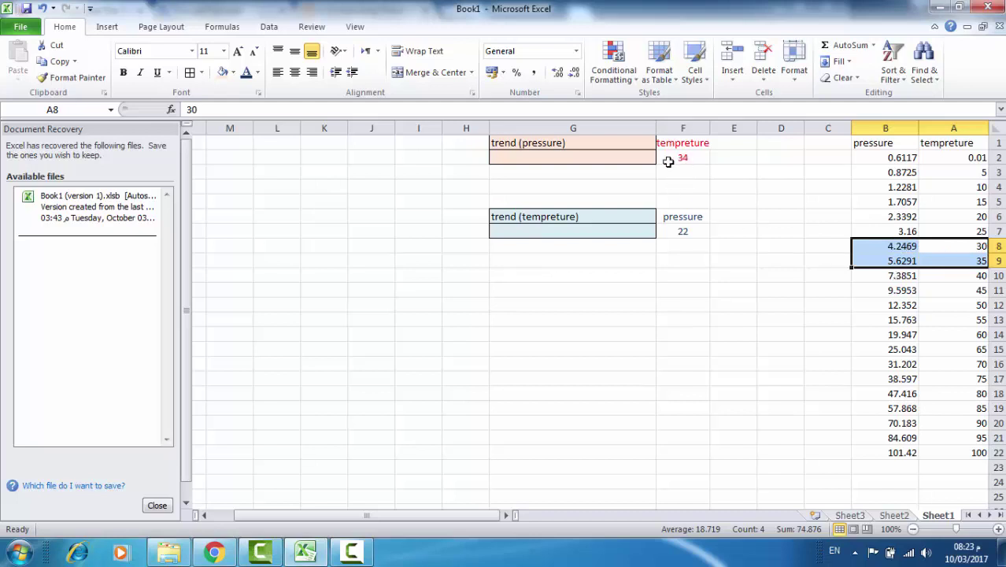
# Step: Shade rows 8–9 (30°, 35°) peach and review the target pressure 22
pyautogui.click(223, 73)
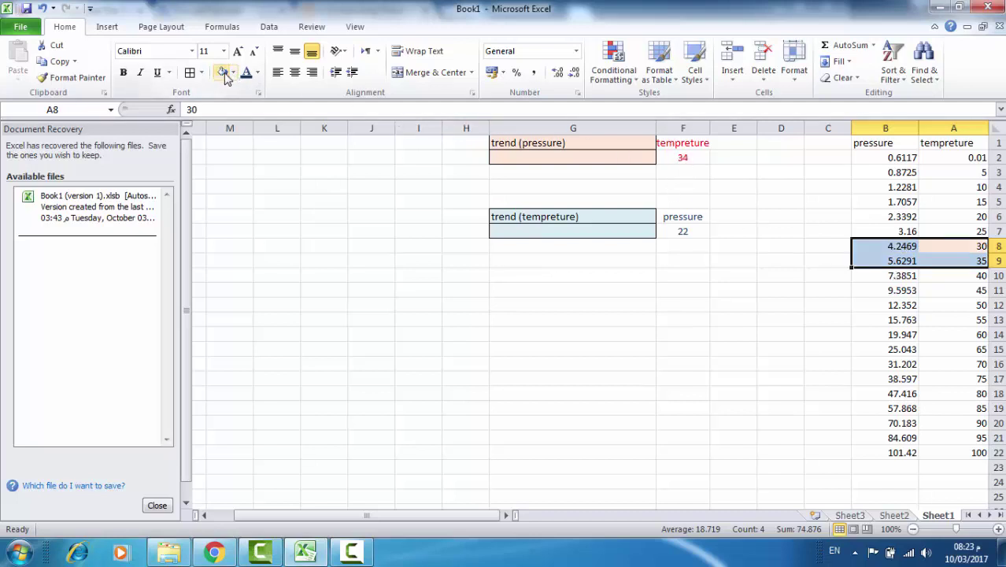
pyautogui.click(881, 303)
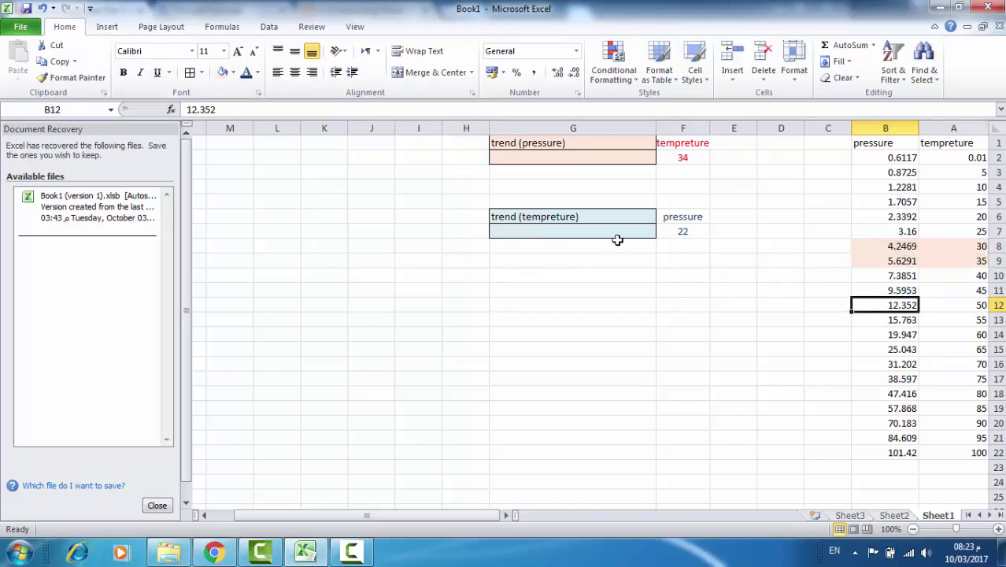
pyautogui.moveTo(681, 219); pyautogui.dragTo(681, 232)
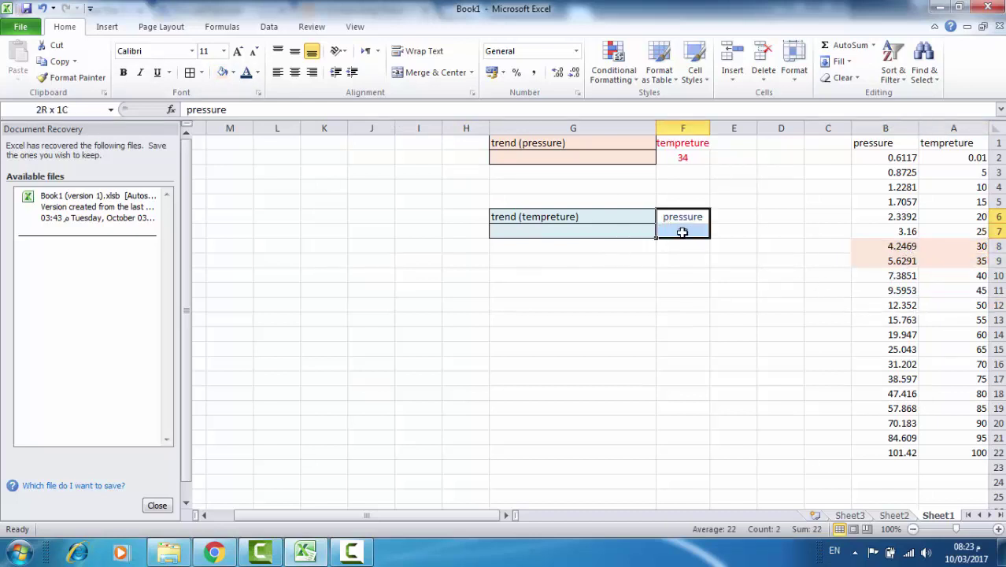
pyautogui.click(626, 221)
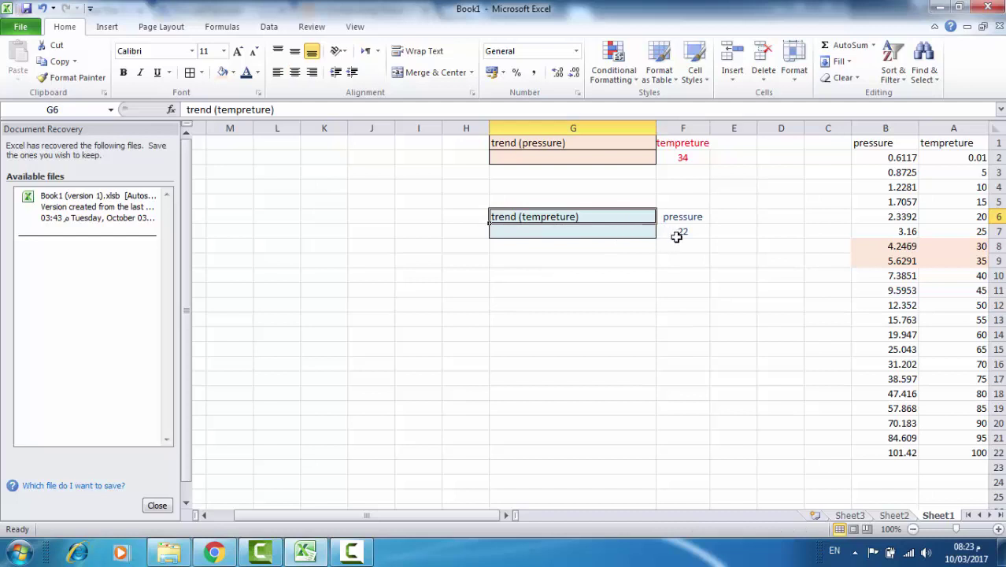
pyautogui.click(677, 234)
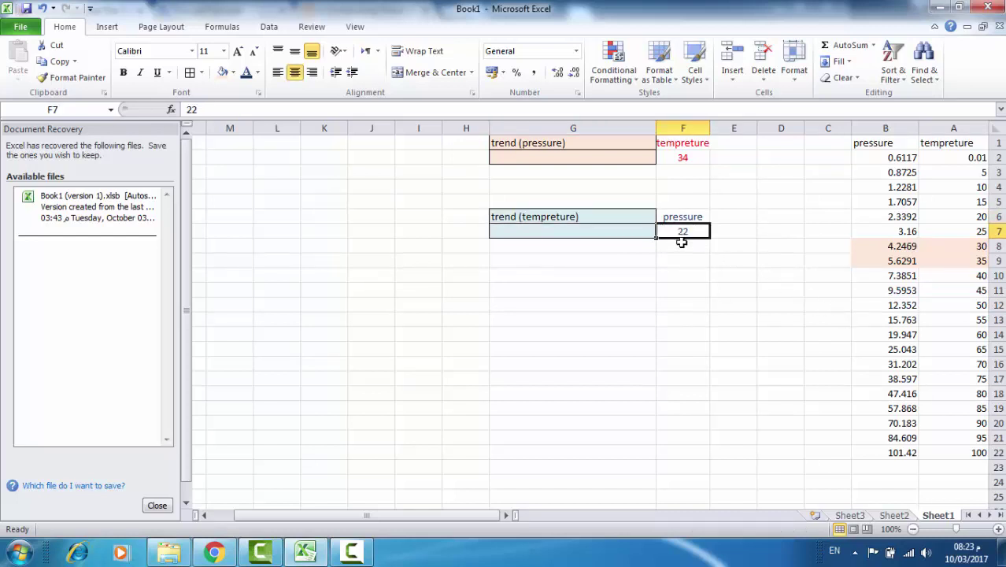
# Step: Shade rows 14–15 (pressures 19.947, 25.043) light blue as the bracket for pressure 22
pyautogui.moveTo(883, 349); pyautogui.dragTo(932, 334)
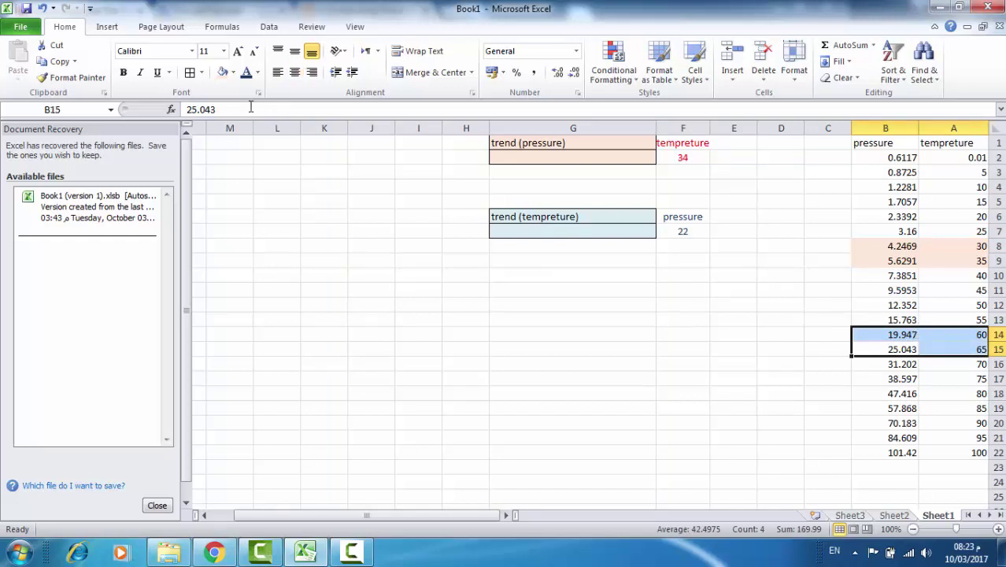
pyautogui.click(233, 73)
pyautogui.click(320, 118)
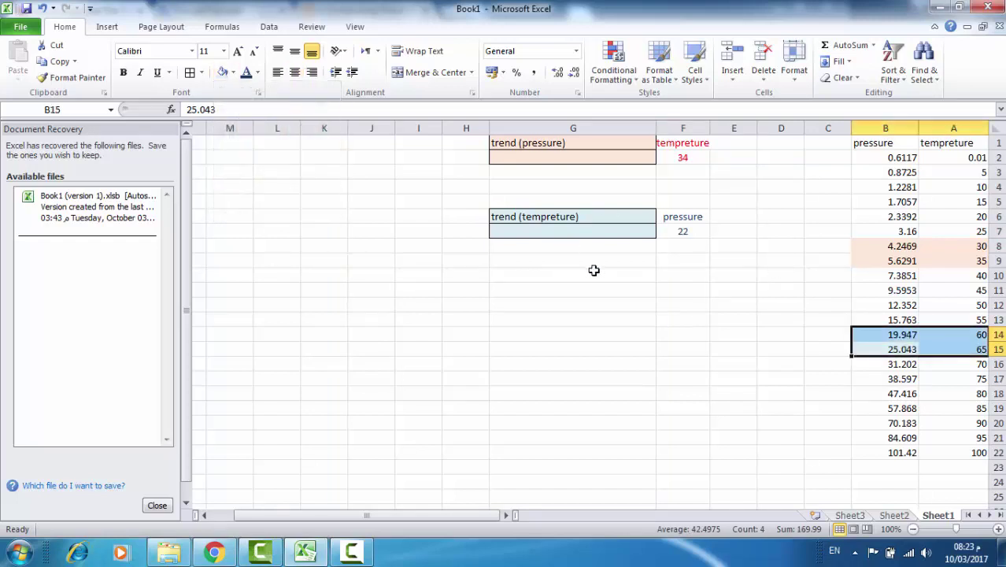
pyautogui.click(594, 271)
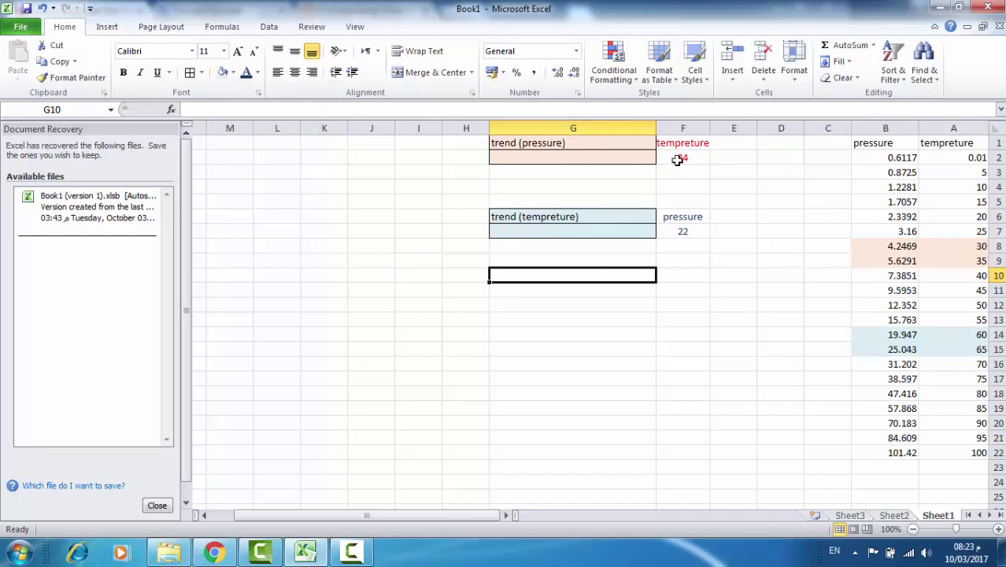
pyautogui.click(592, 156)
pyautogui.click(677, 159)
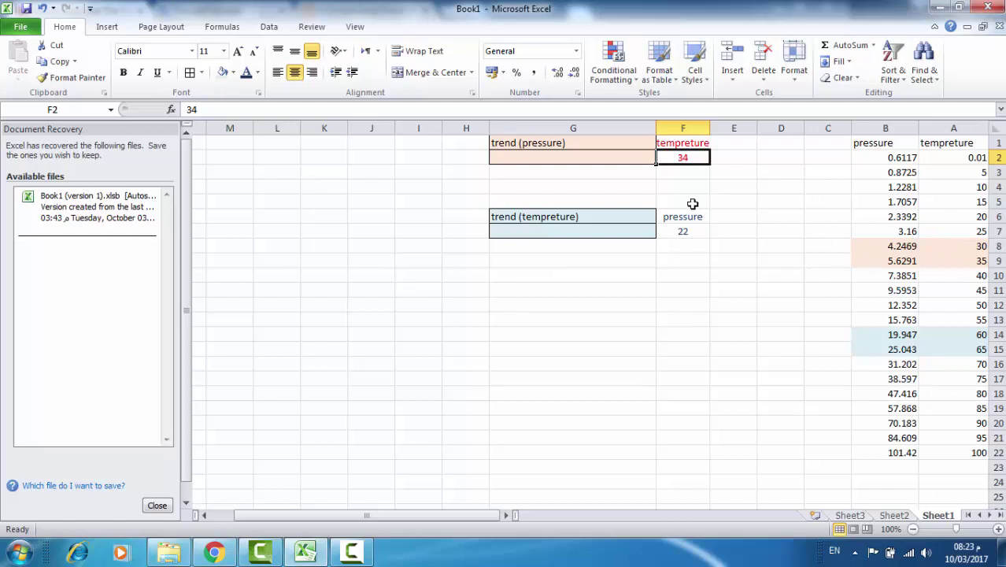
# Step: Insert the TREND function into G2, choosing it from the All category list
pyautogui.click(558, 159)
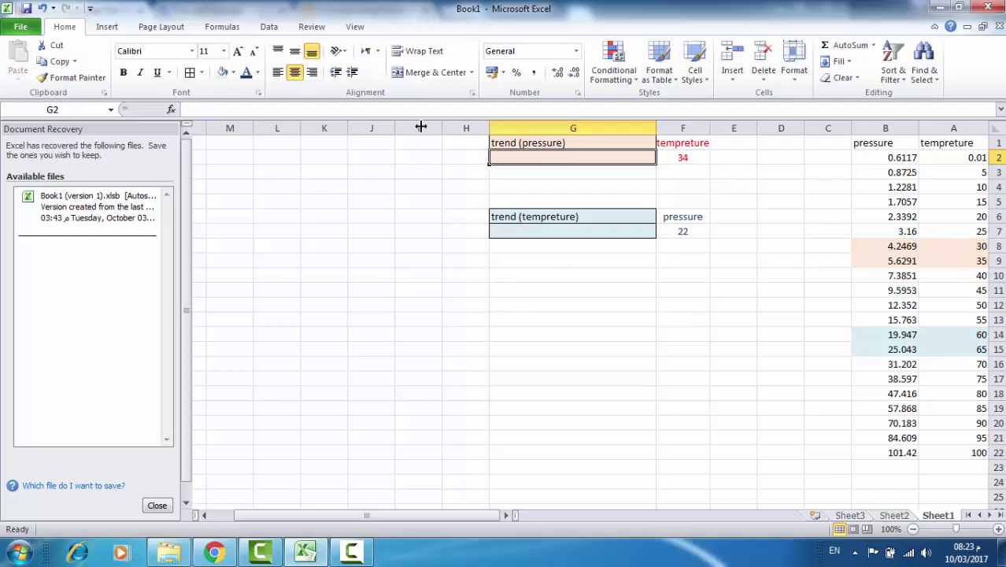
pyautogui.click(222, 27)
pyautogui.click(21, 61)
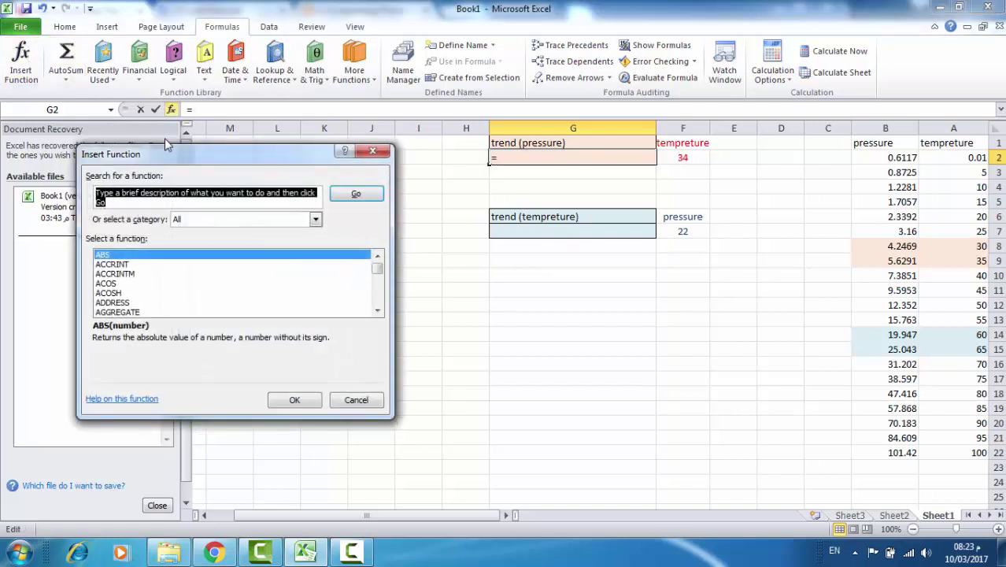
pyautogui.click(315, 219)
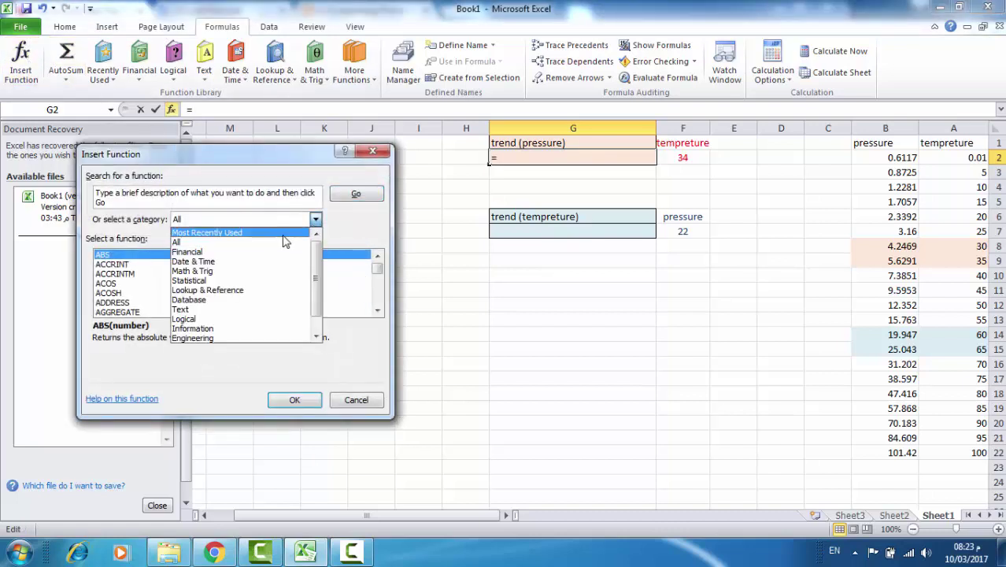
pyautogui.click(291, 230)
pyautogui.click(315, 221)
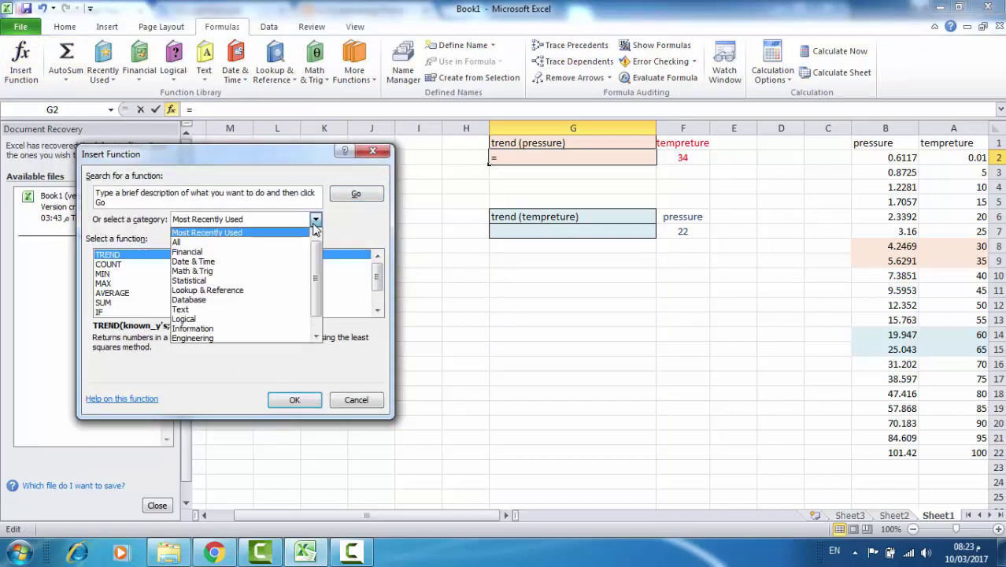
pyautogui.click(225, 242)
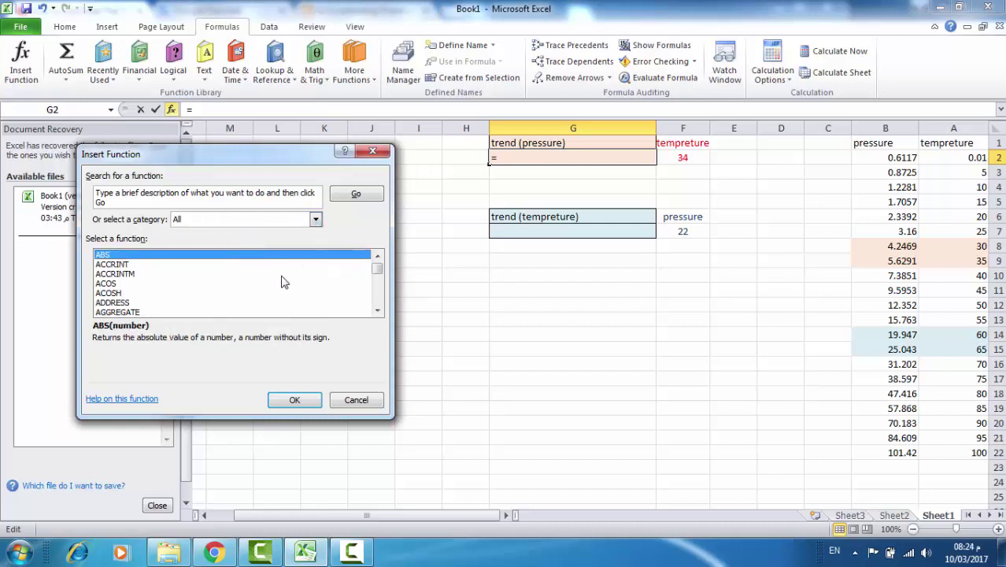
pyautogui.moveTo(377, 268)
pyautogui.mouseDown()
pyautogui.moveTo(373, 294)
pyautogui.moveTo(381, 283)
pyautogui.mouseUp()
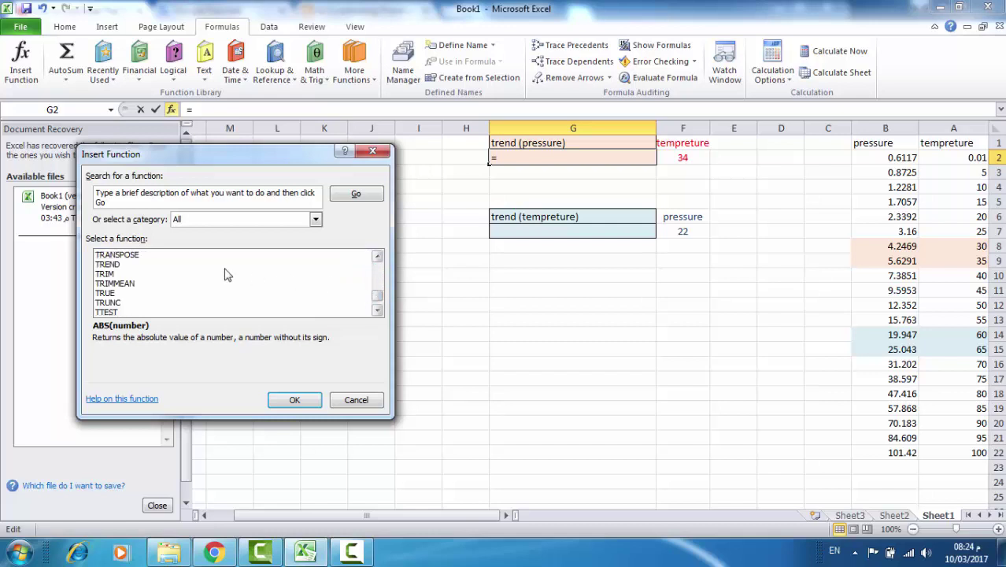
pyautogui.click(126, 265)
pyautogui.click(293, 401)
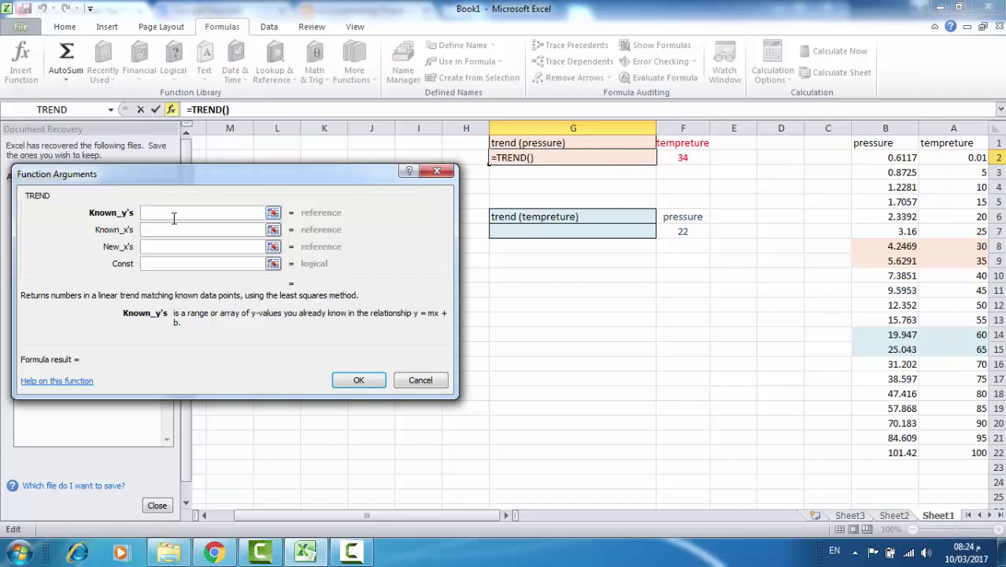
# Step: Enter TREND arguments B8:B9, A8:A9 and F2 so G2 returns 5.35266
pyautogui.click(908, 245)
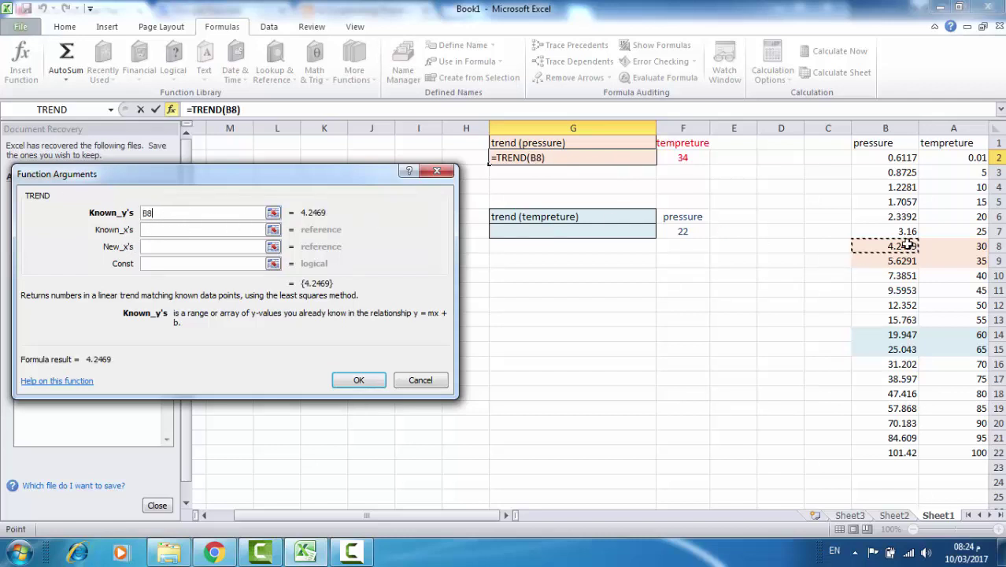
pyautogui.moveTo(908, 246); pyautogui.dragTo(908, 261)
pyautogui.click(194, 229)
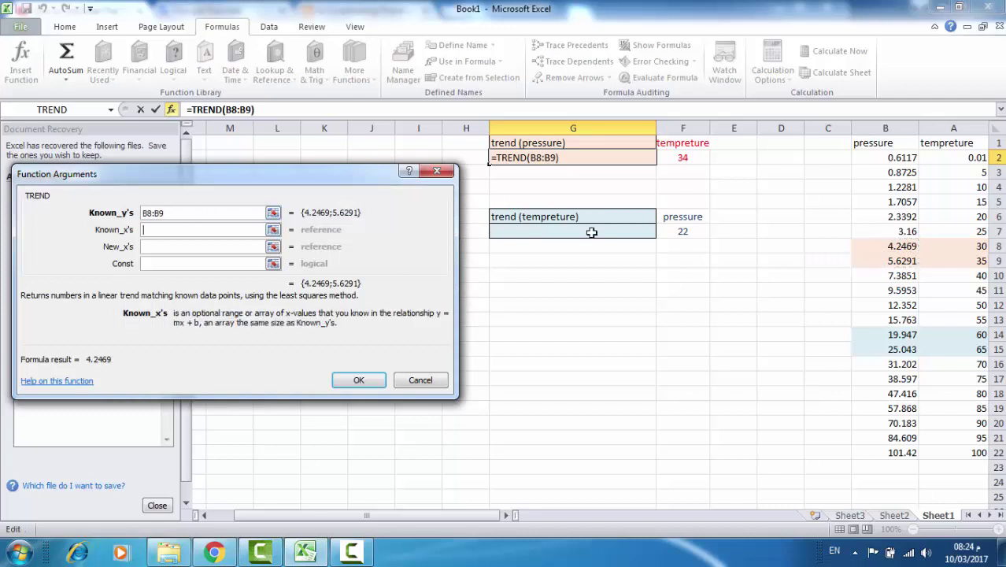
pyautogui.moveTo(963, 246); pyautogui.dragTo(964, 261)
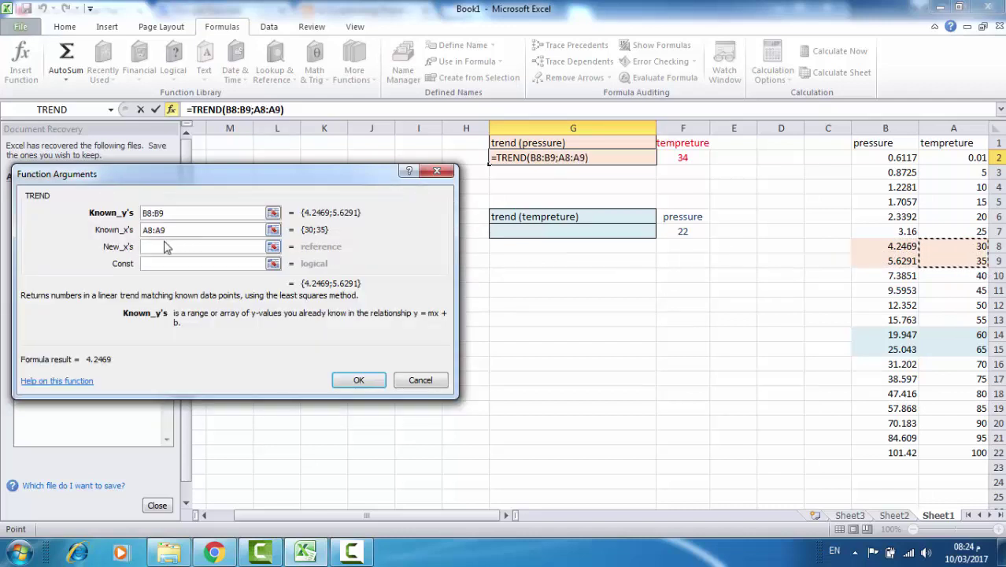
pyautogui.click(166, 247)
pyautogui.click(675, 162)
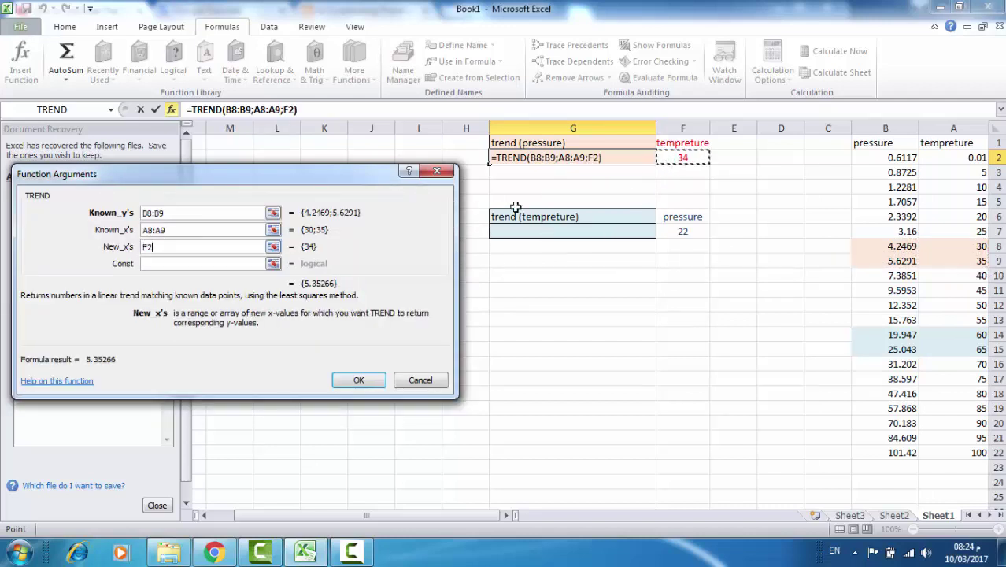
pyautogui.click(361, 379)
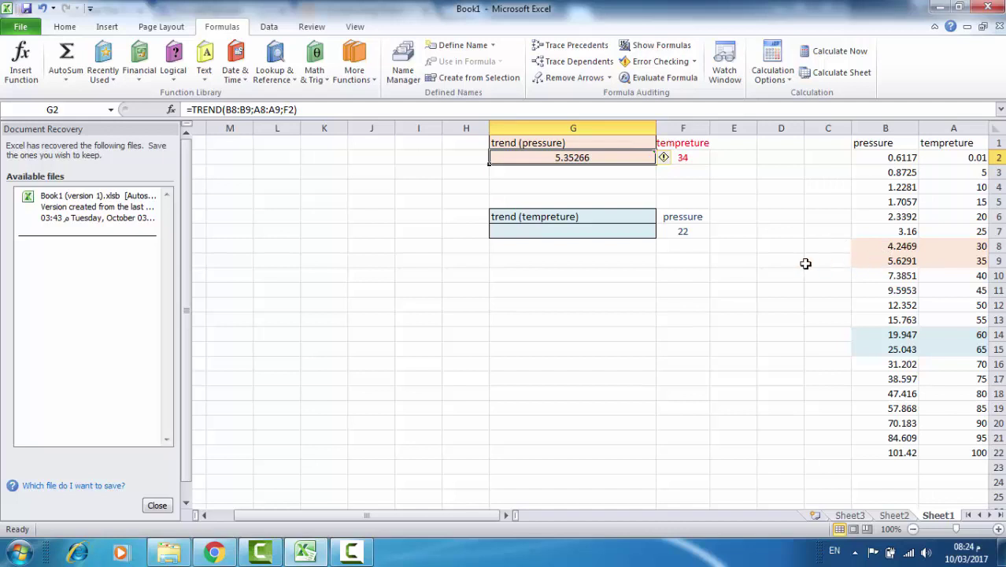
# Step: Insert the TREND function into G7 via Insert Function
pyautogui.click(552, 233)
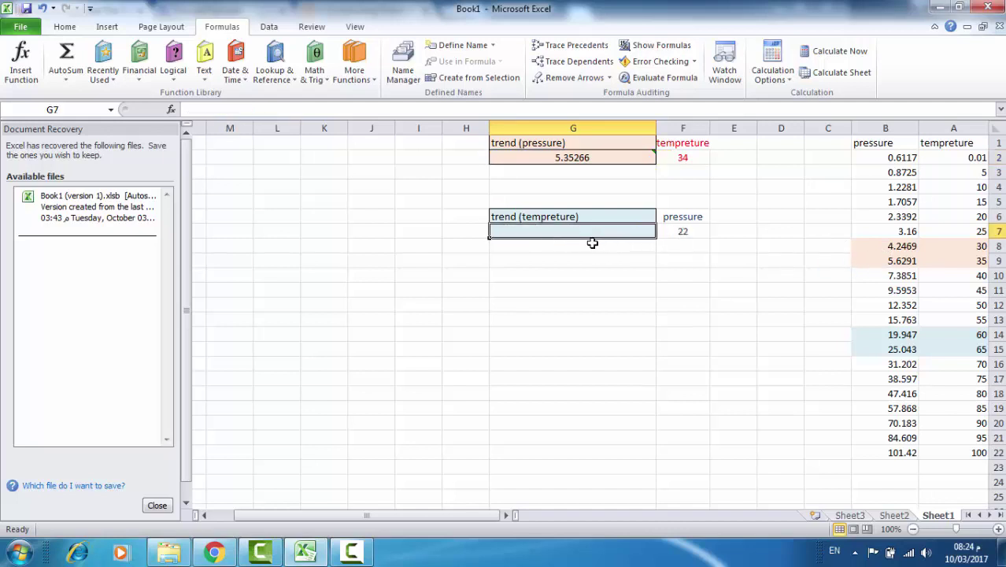
pyautogui.click(29, 69)
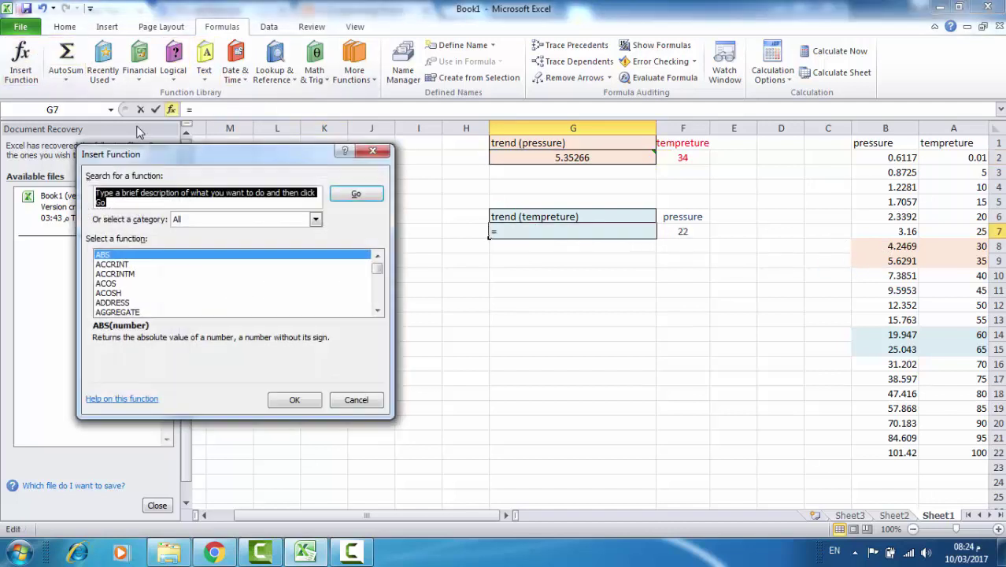
pyautogui.moveTo(377, 263); pyautogui.dragTo(380, 308)
pyautogui.click(129, 303)
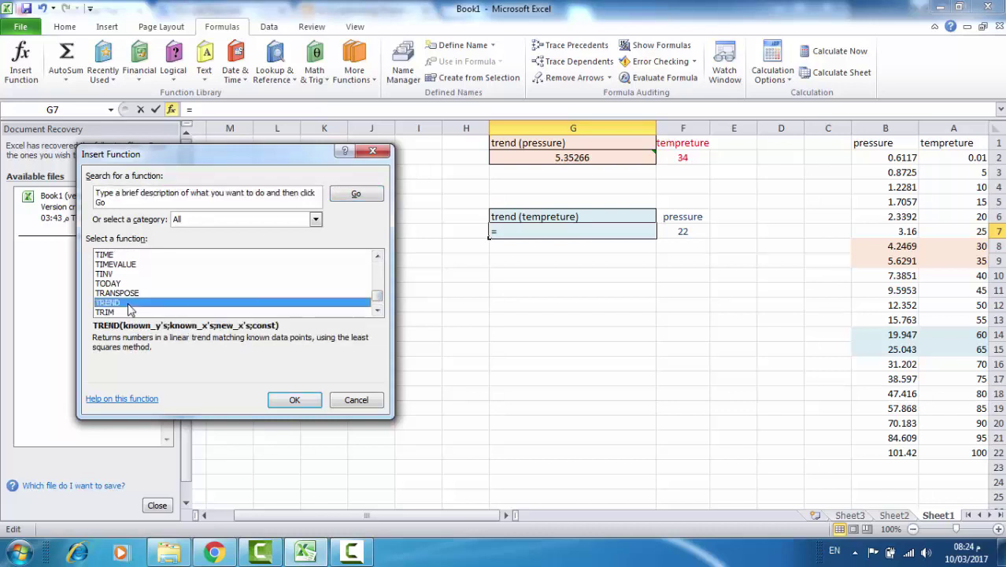
pyautogui.click(294, 400)
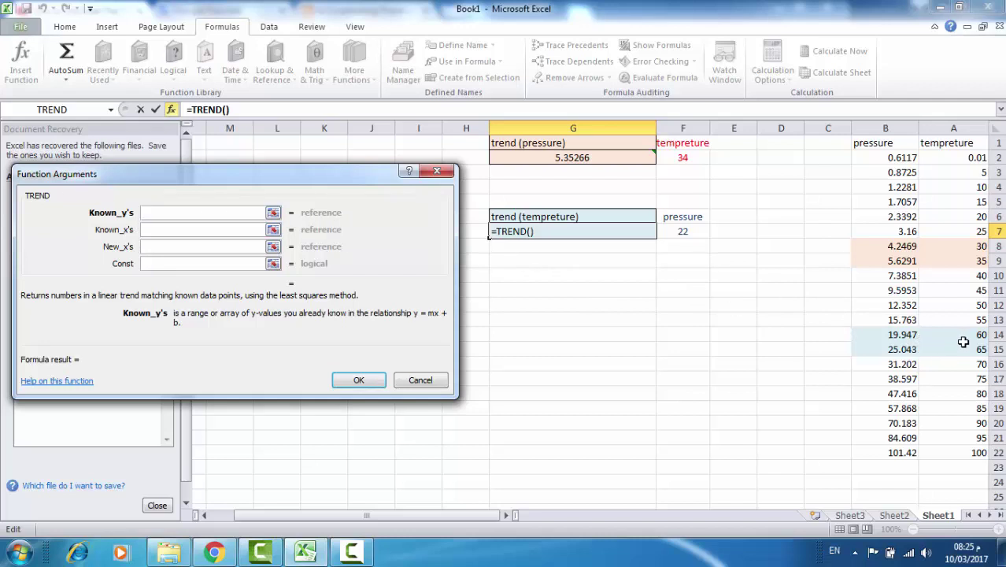
# Step: Enter TREND arguments A14:A15, B14:B15 and F7 so G7 returns 62.01432496
pyautogui.moveTo(962, 336); pyautogui.dragTo(962, 350)
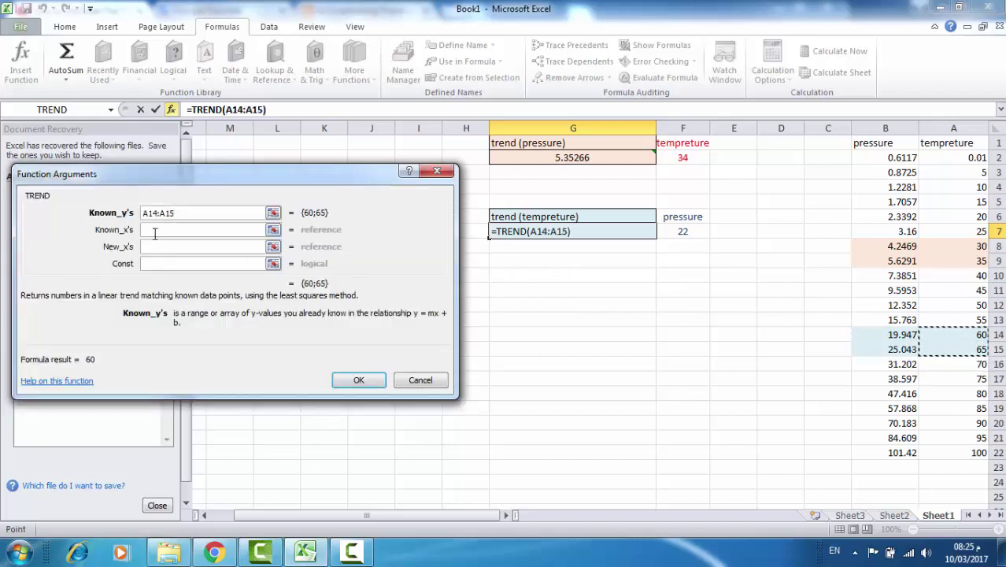
pyautogui.click(188, 230)
pyautogui.moveTo(887, 335); pyautogui.dragTo(890, 344)
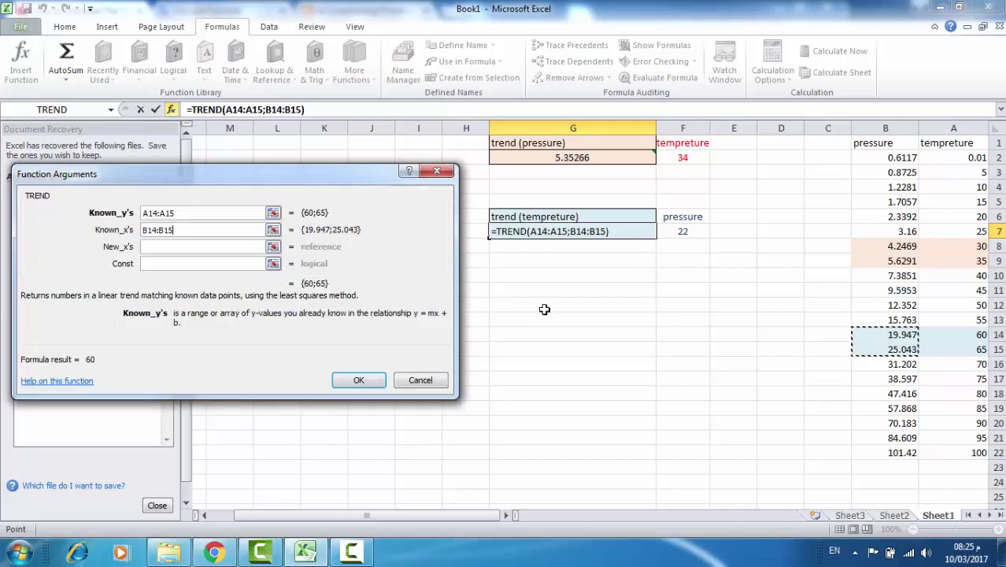
pyautogui.click(154, 245)
pyautogui.click(678, 236)
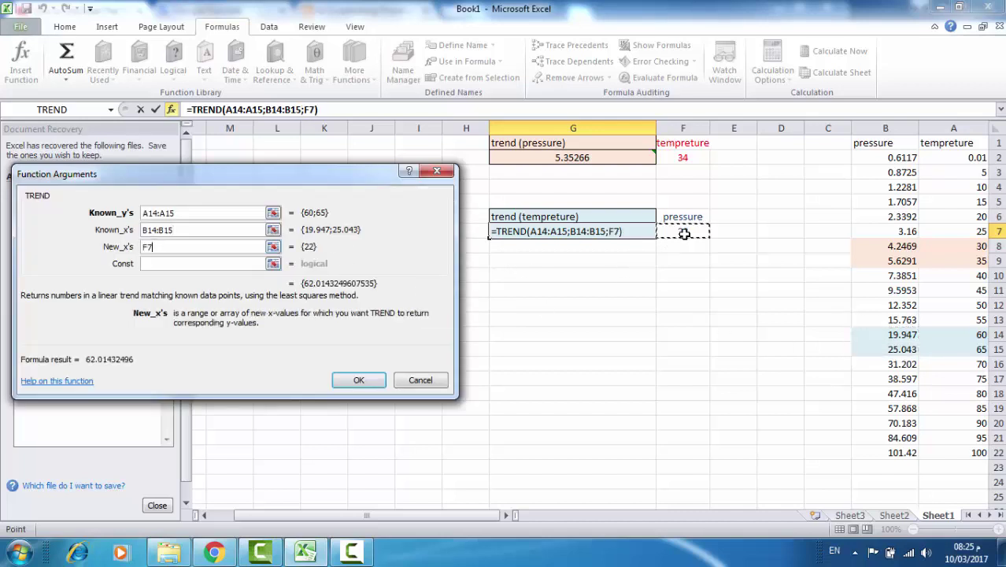
pyautogui.click(358, 379)
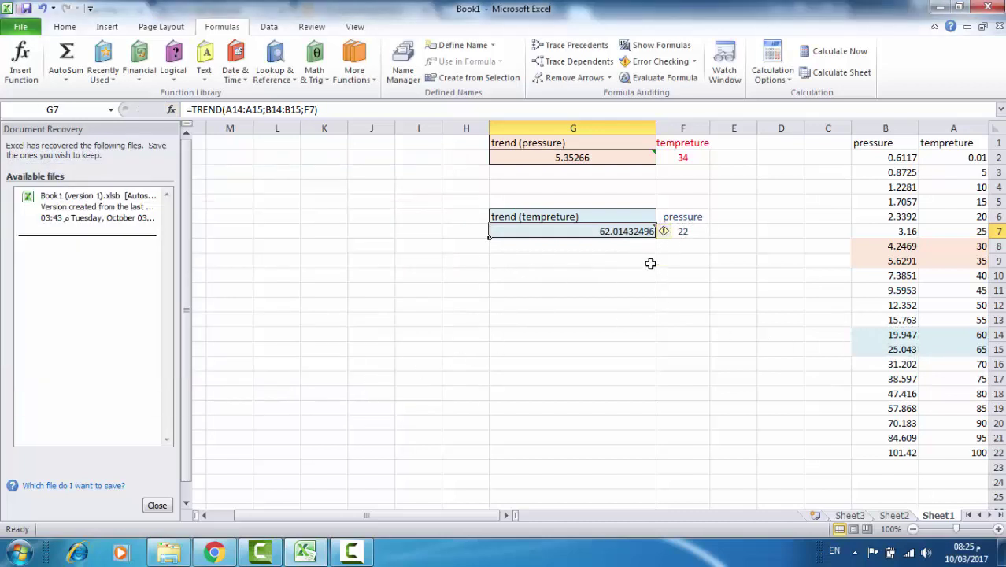